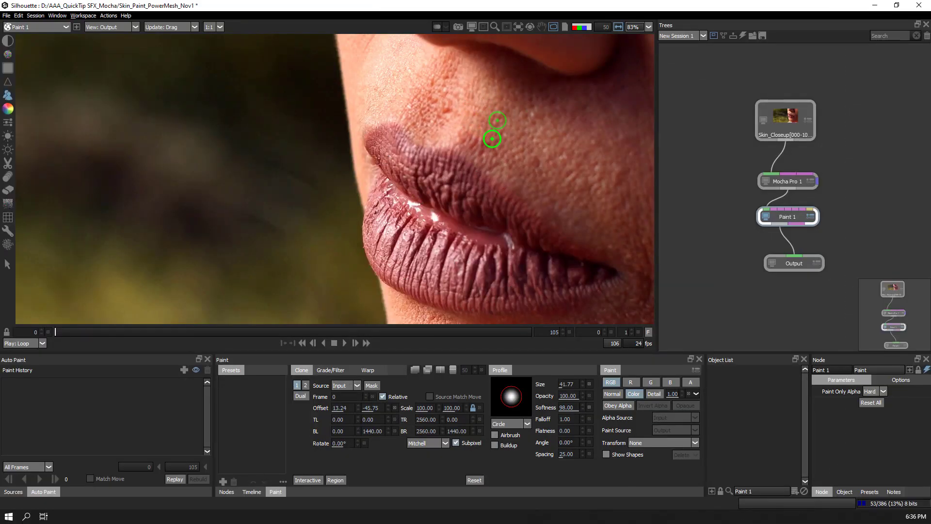
Add a Mocha Pro node after the skin close-up source and launch its Mocha UI
drag(480, 152, 457, 109)
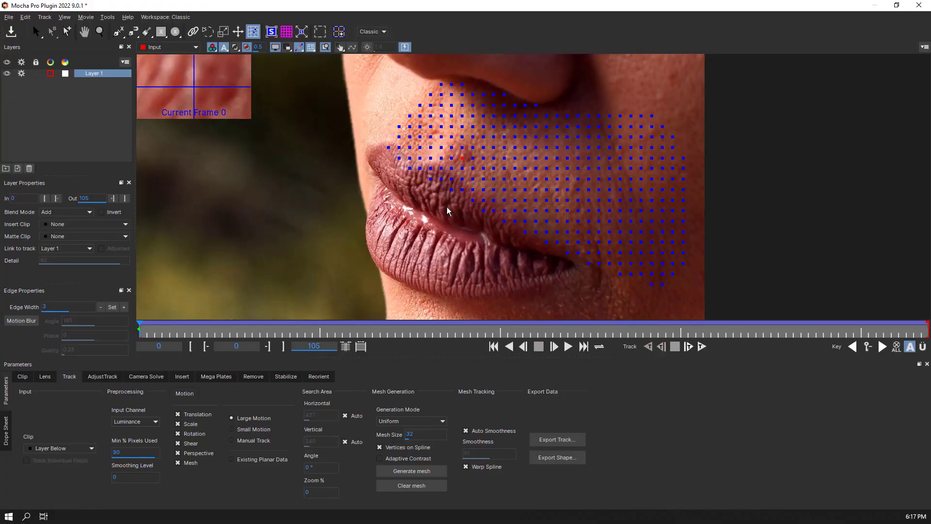
drag(181, 330, 306, 330)
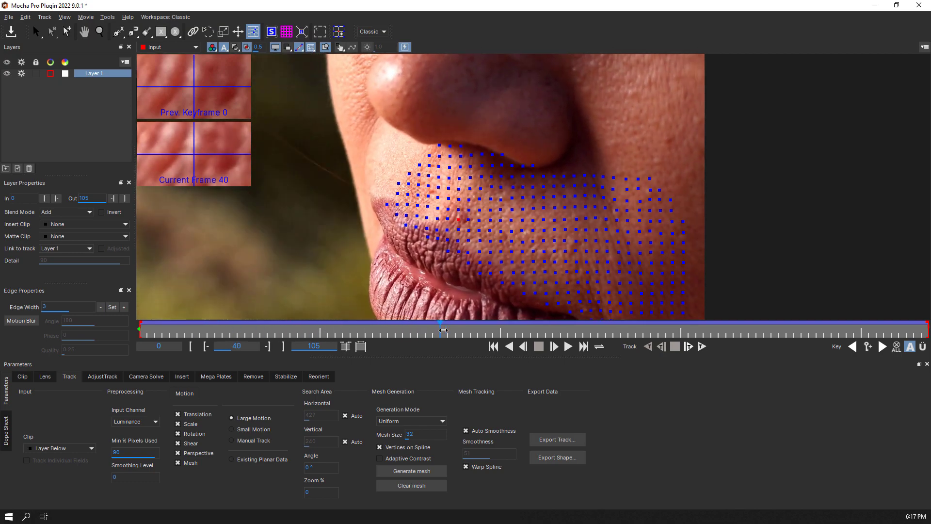
drag(307, 330, 710, 329)
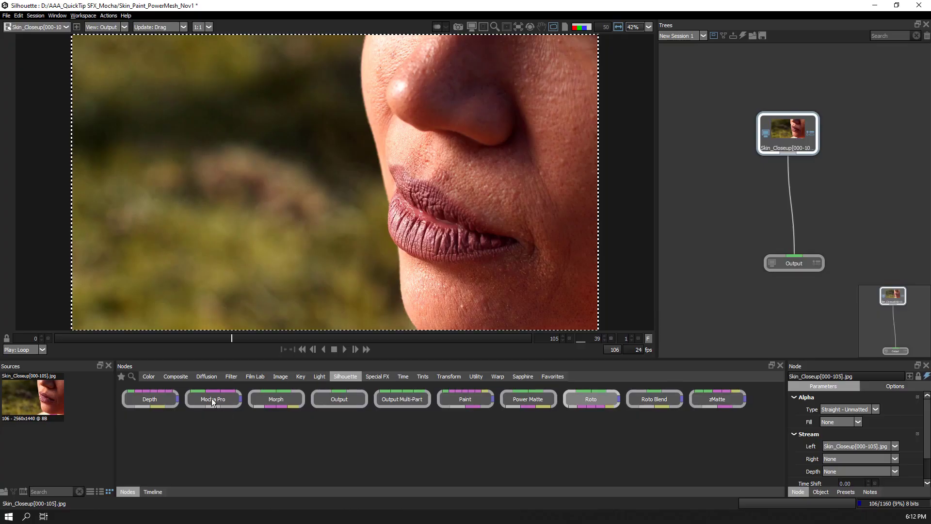
click(213, 400)
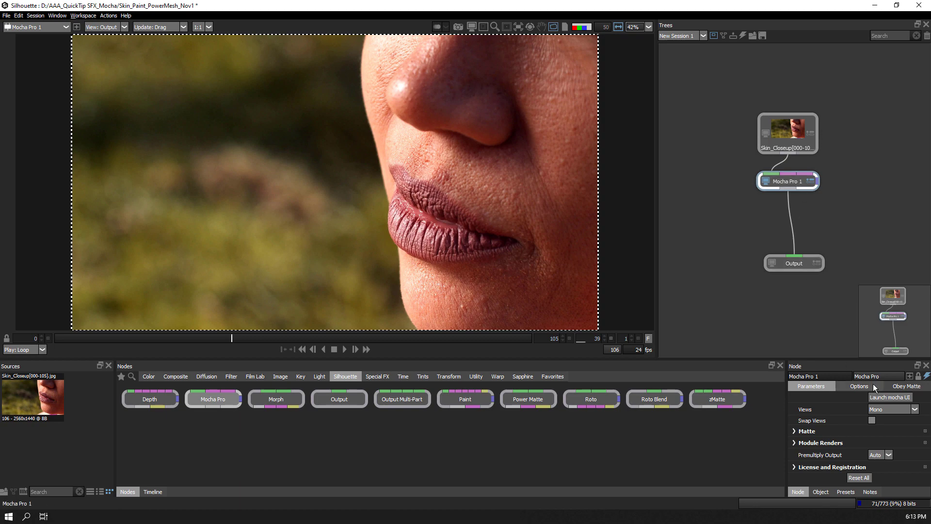
click(907, 400)
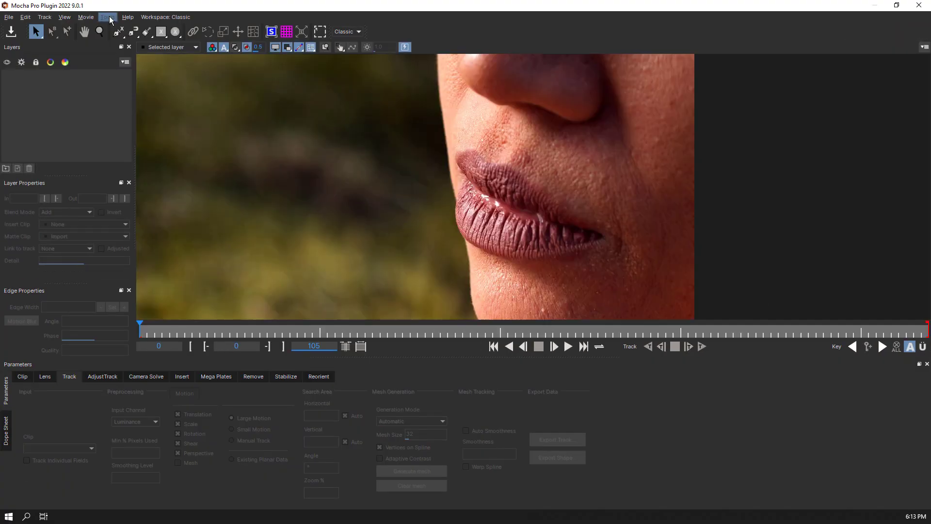
Draw an X-spline shape around the skin above the lip
click(118, 32)
click(517, 96)
click(465, 158)
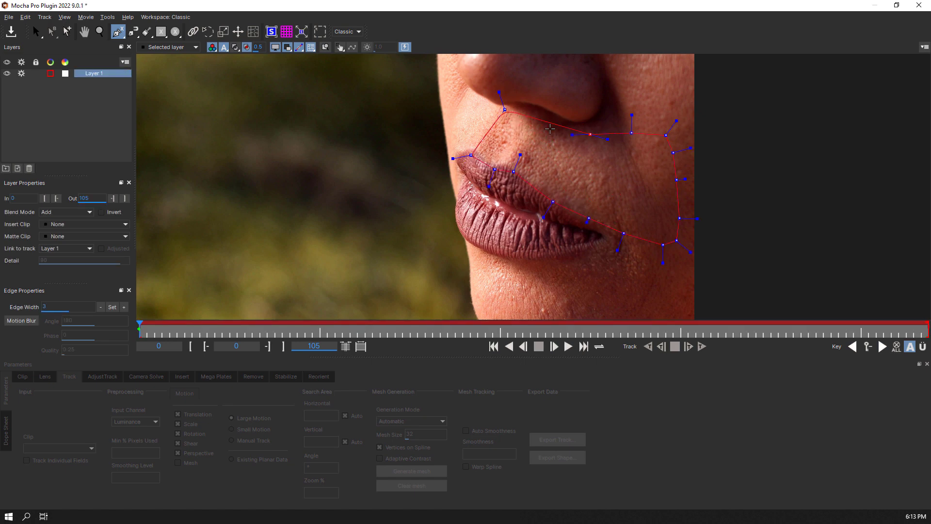
right_click(517, 112)
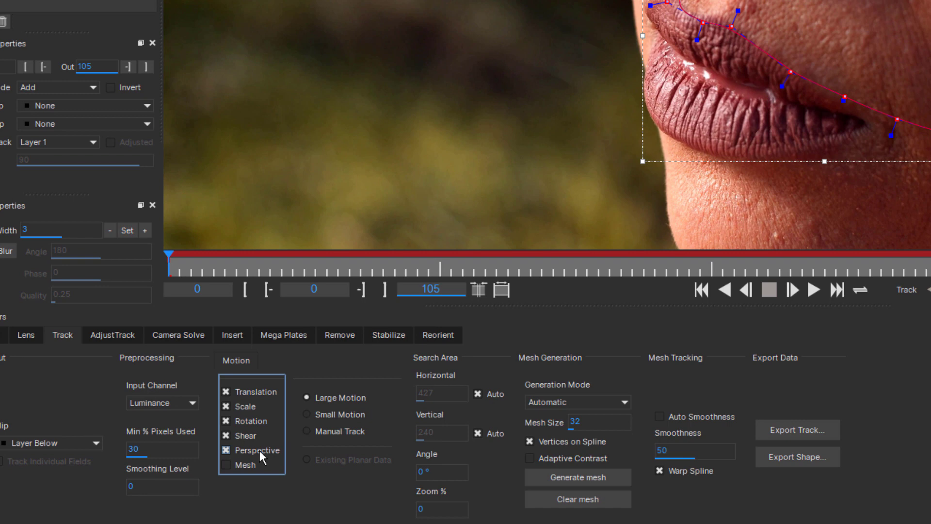
Enable Mesh in Motion and generate a dense Uniform mesh
click(225, 465)
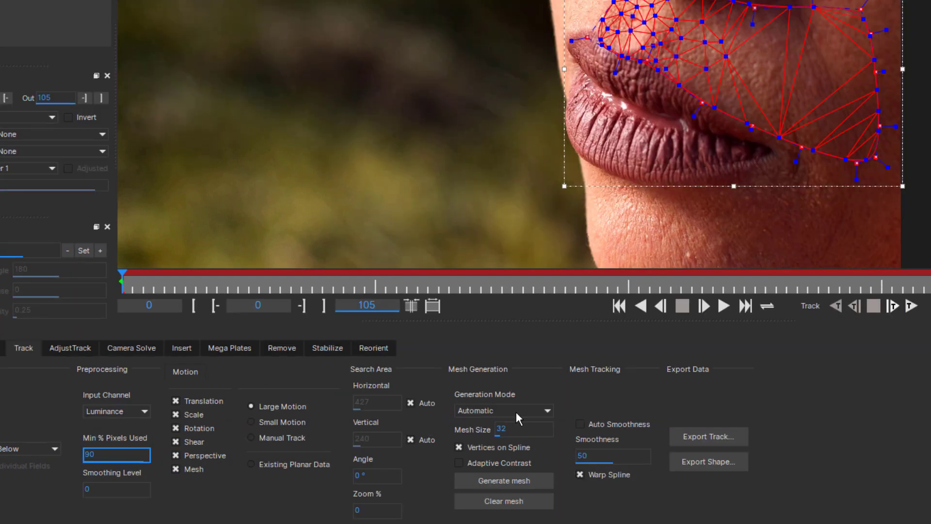
click(516, 411)
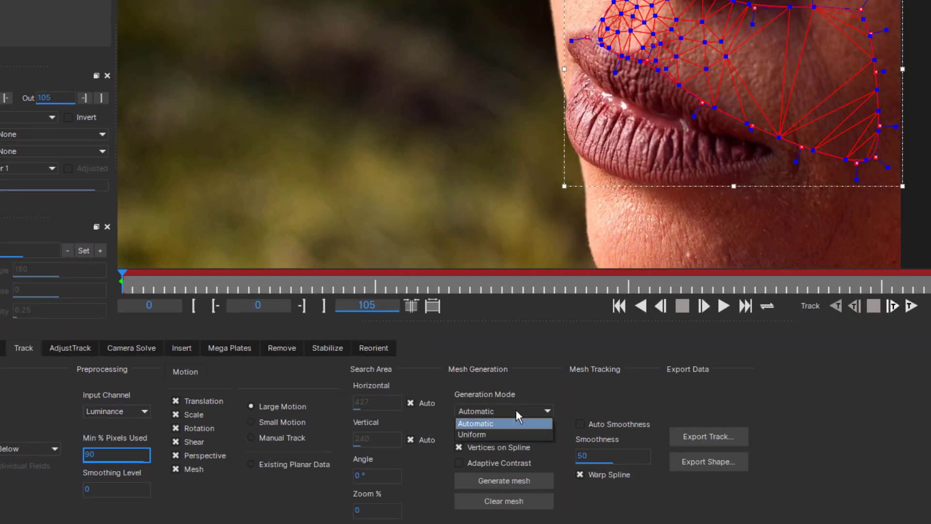
click(500, 436)
click(507, 482)
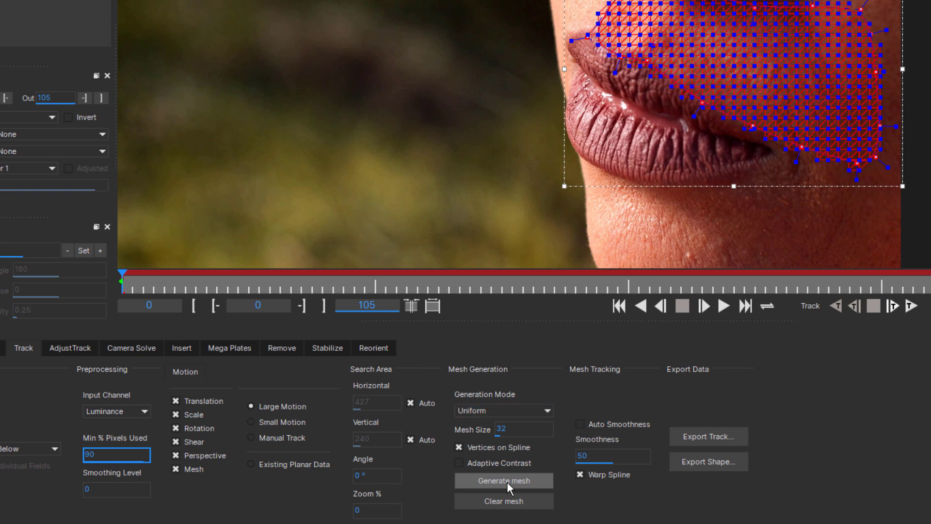
click(518, 430)
click(504, 481)
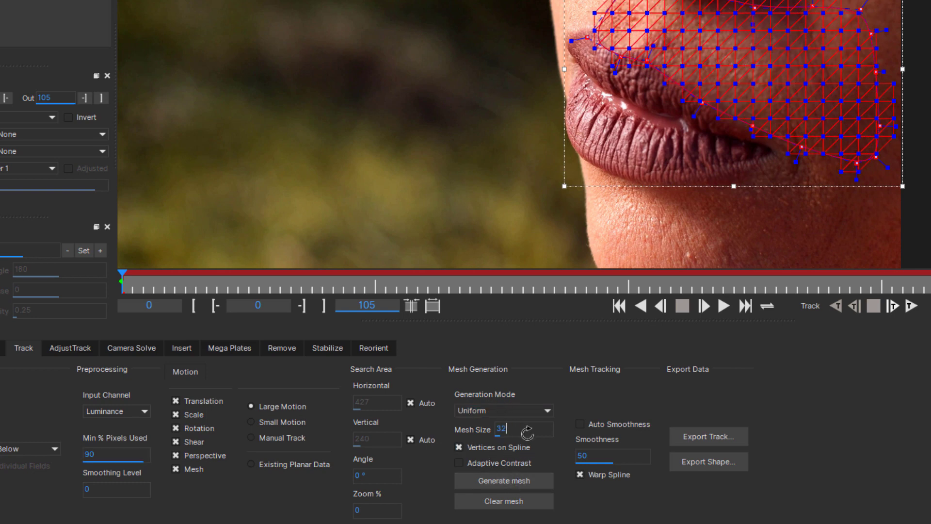
click(499, 481)
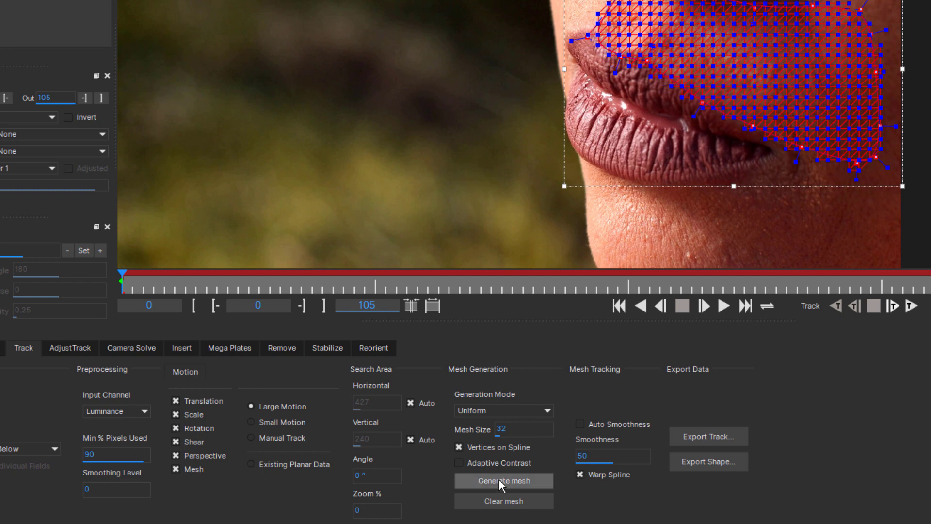
Turn on Auto Smoothness and track the mesh forward through the clip
click(616, 456)
key(BackSpace)
text(1)
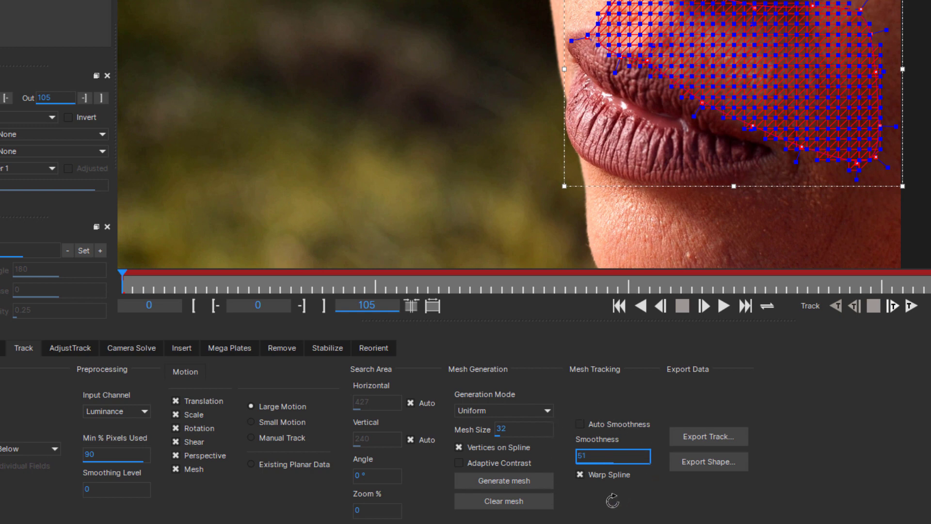
click(581, 424)
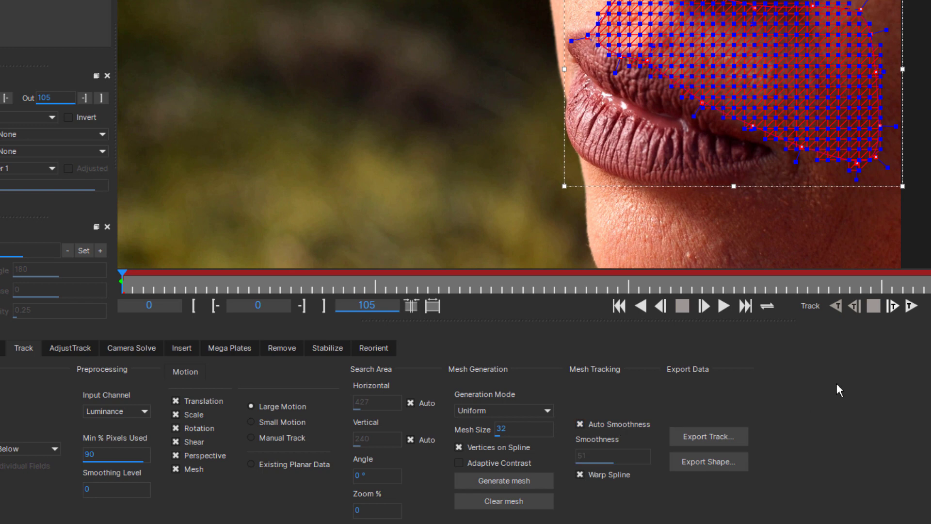
click(912, 306)
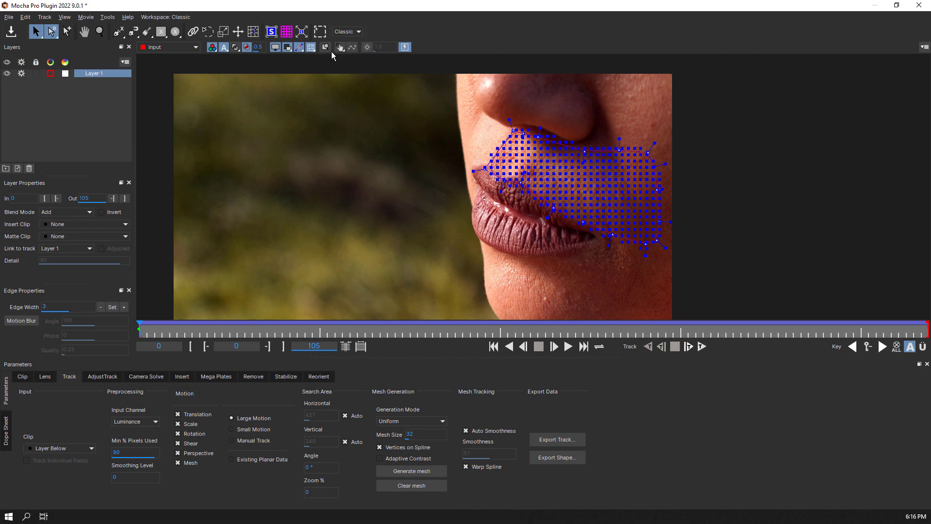
Play the clip, select mesh vertices above the lip, and scrub late frames to check them
click(568, 346)
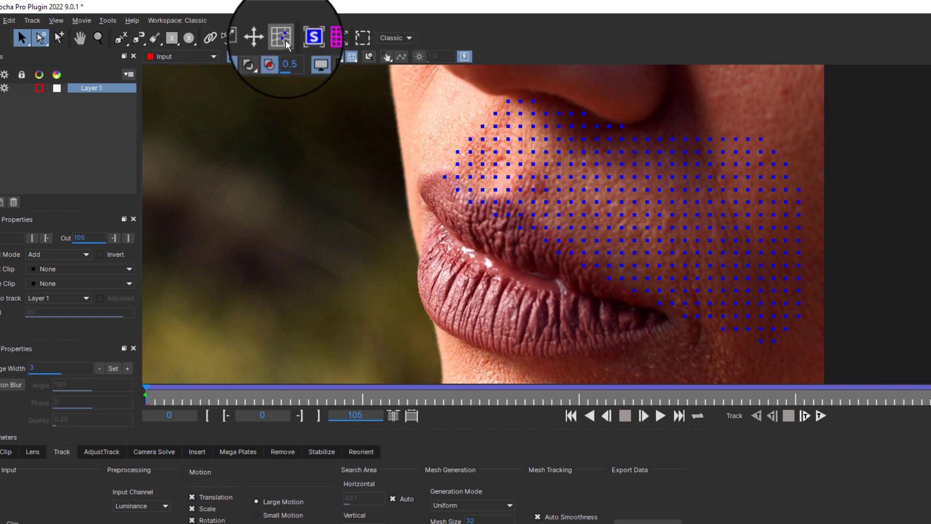
click(281, 38)
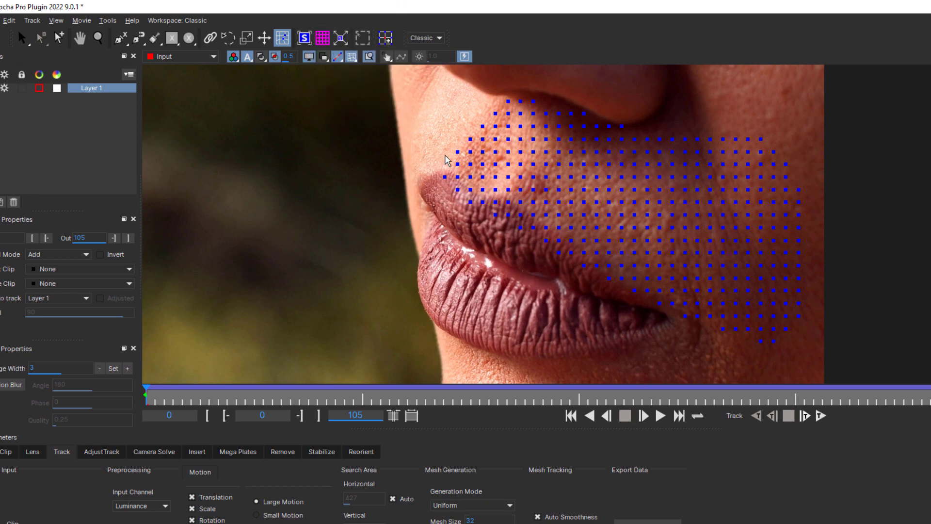
click(508, 177)
drag(533, 190, 532, 202)
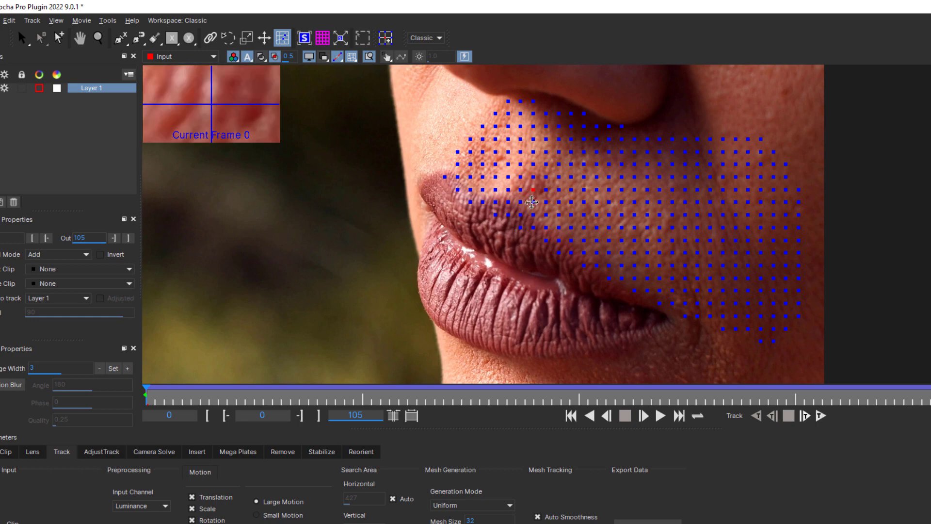
drag(207, 400, 413, 395)
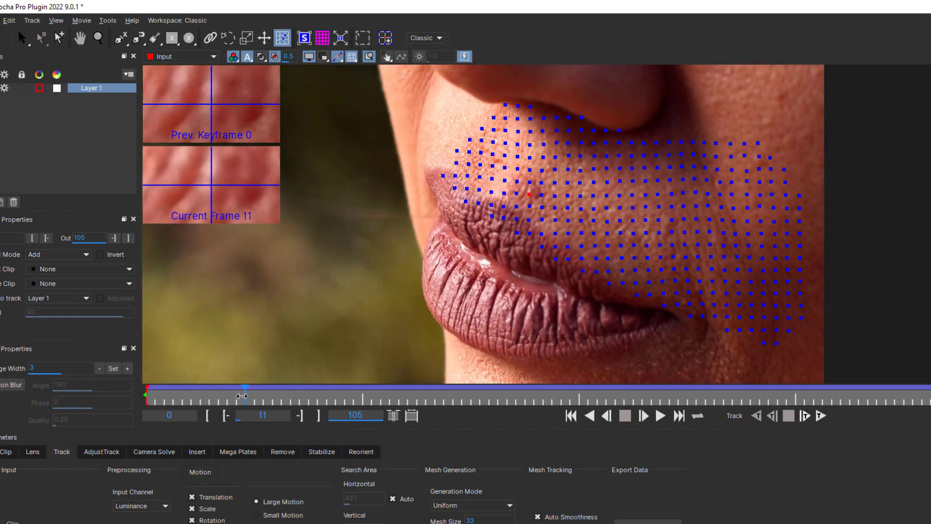
key(t)
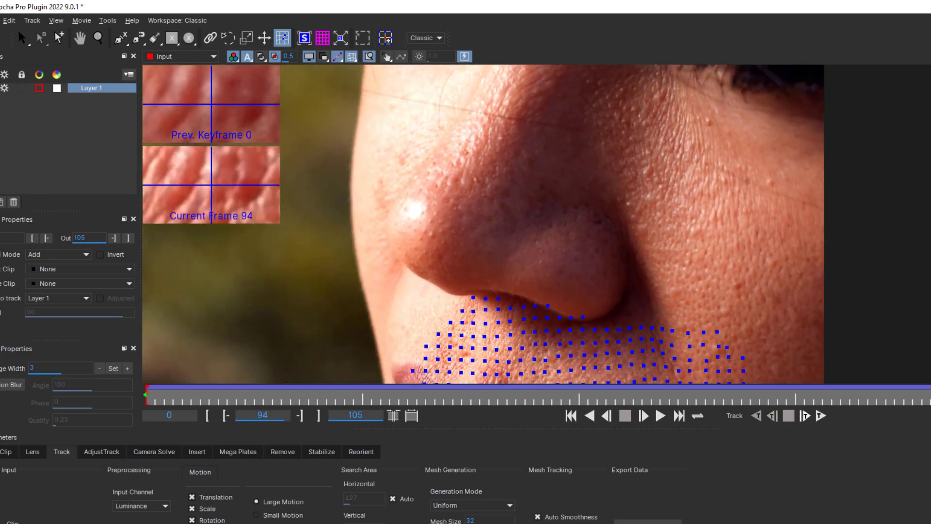
Enable Mesh Warp Unwarp stabilization, hide the mesh overlay, and play the stabilized clip
drag(924, 401, 516, 402)
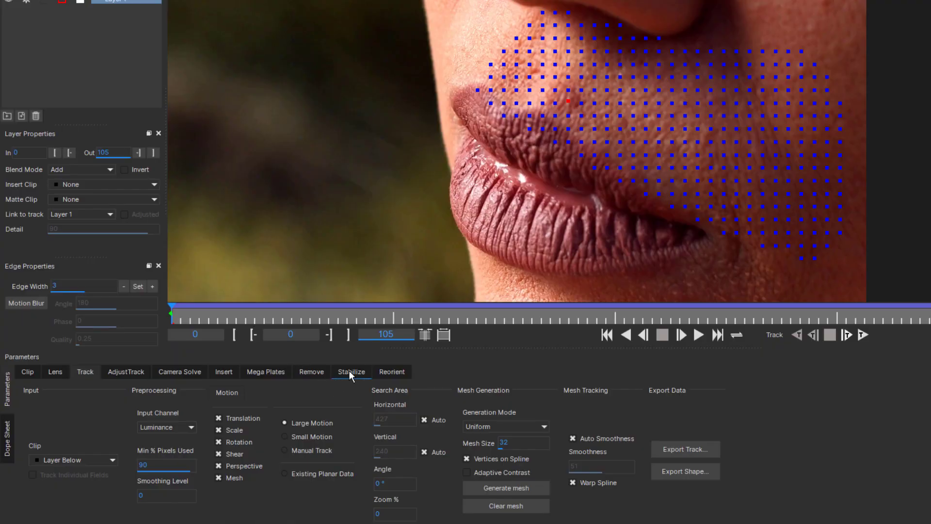
click(349, 371)
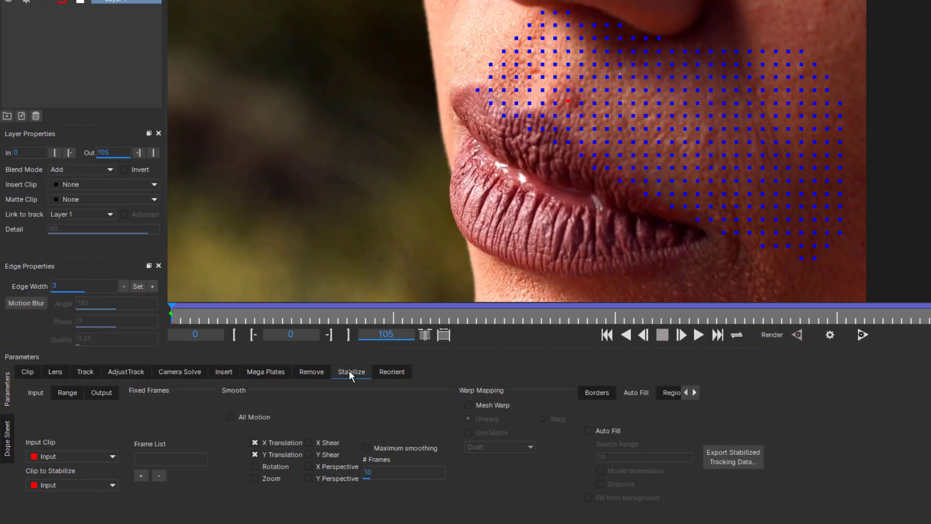
click(469, 404)
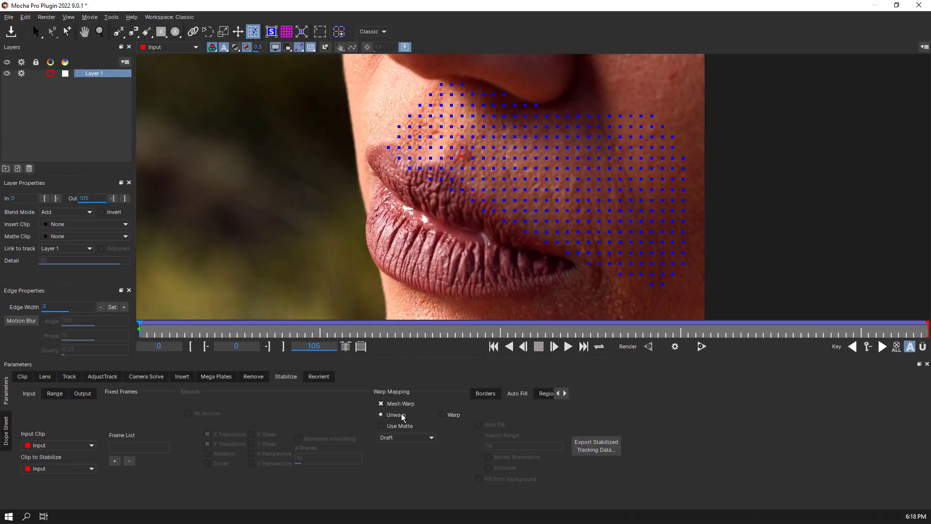
click(275, 48)
key(l)
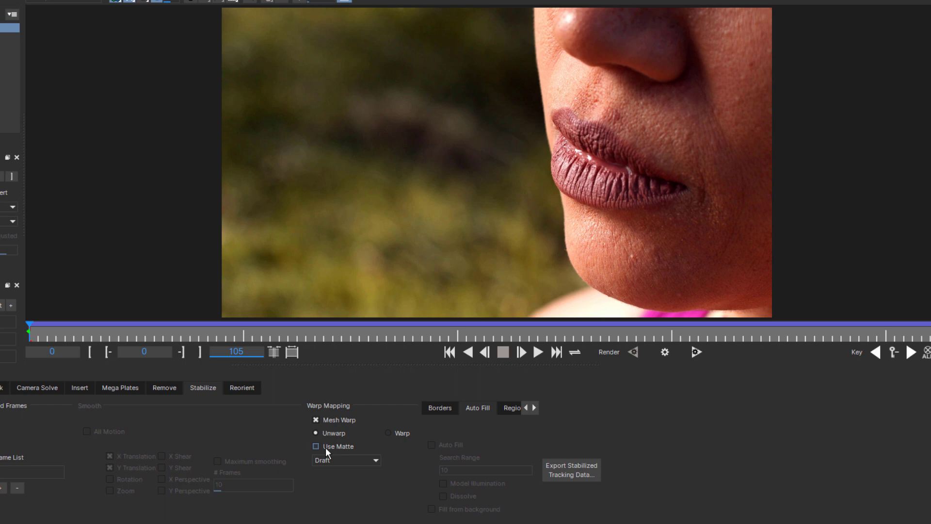
Preview the matte-only stabilized clip, add frame 0 as a fixed frame, then turn Use Matte off
click(317, 446)
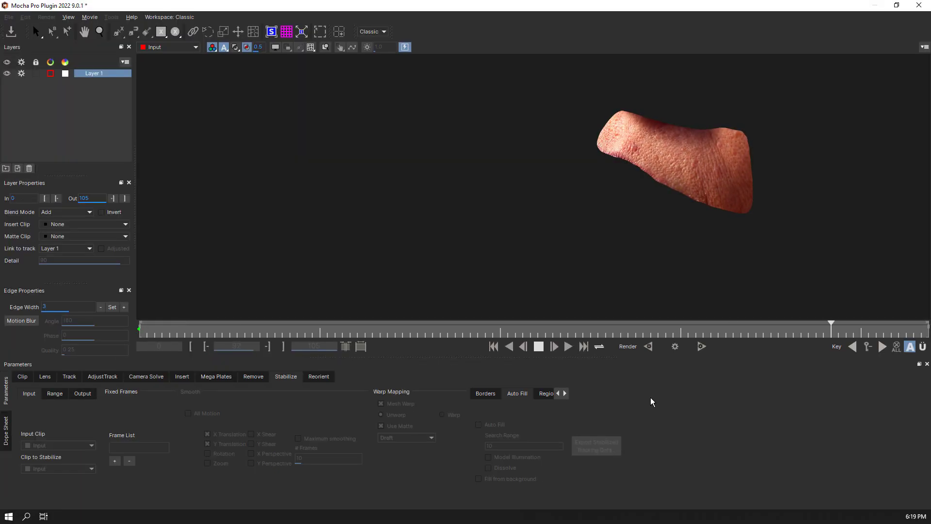
key(space)
click(114, 461)
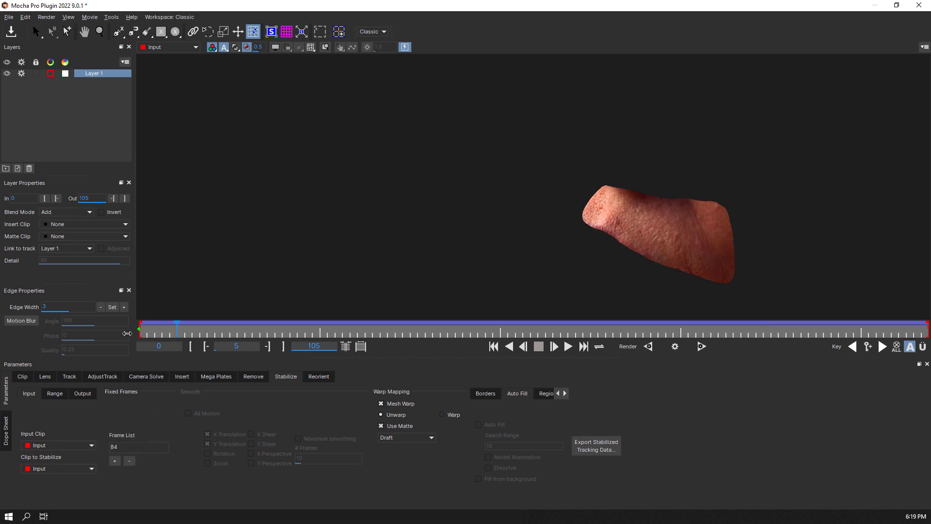
key(space)
key(space)
click(114, 460)
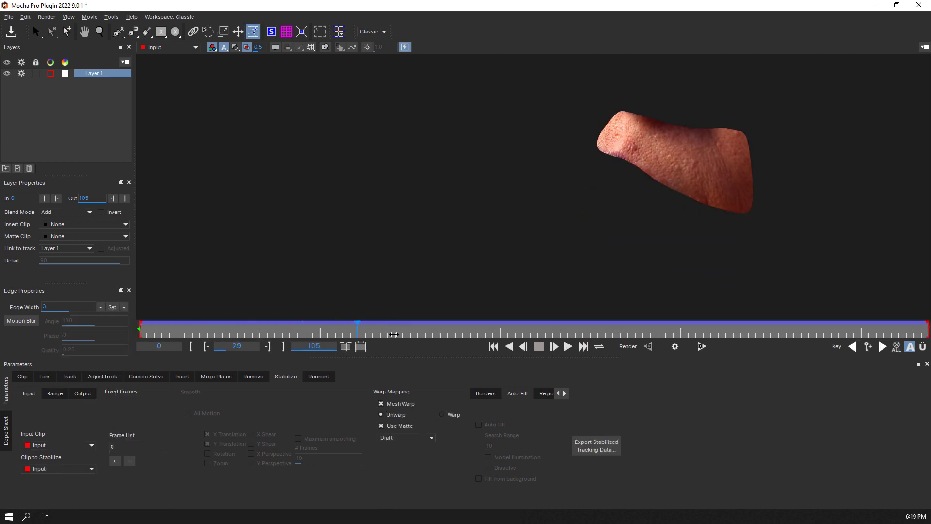
click(382, 427)
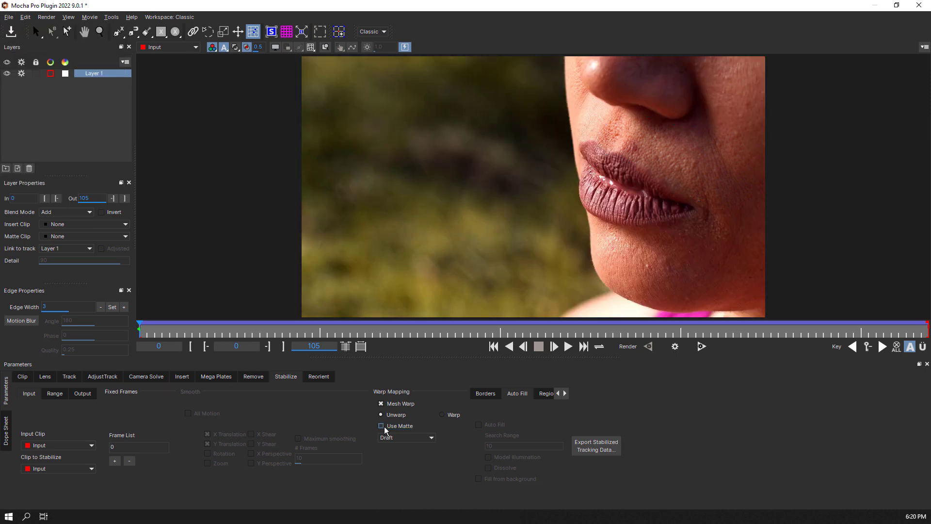
Exit Mocha back to Silhouette via File > Exit
click(11, 17)
click(10, 17)
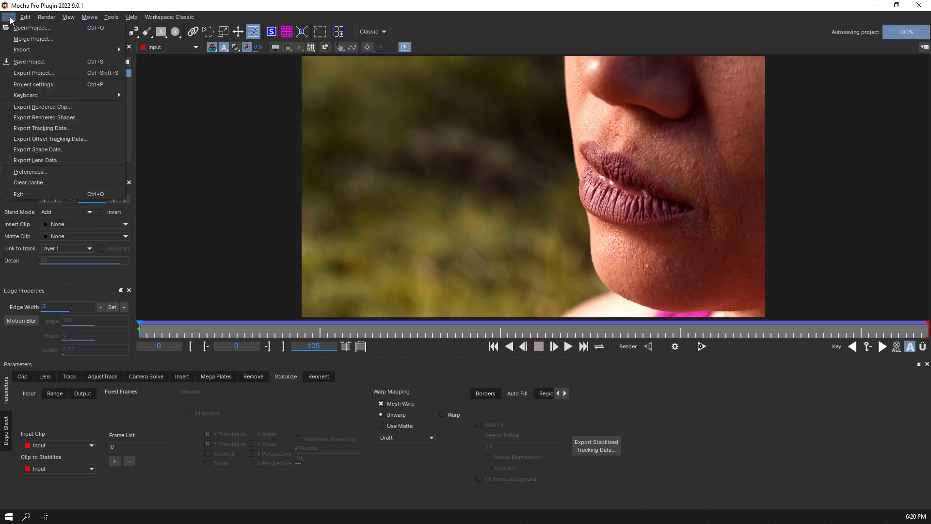
click(25, 192)
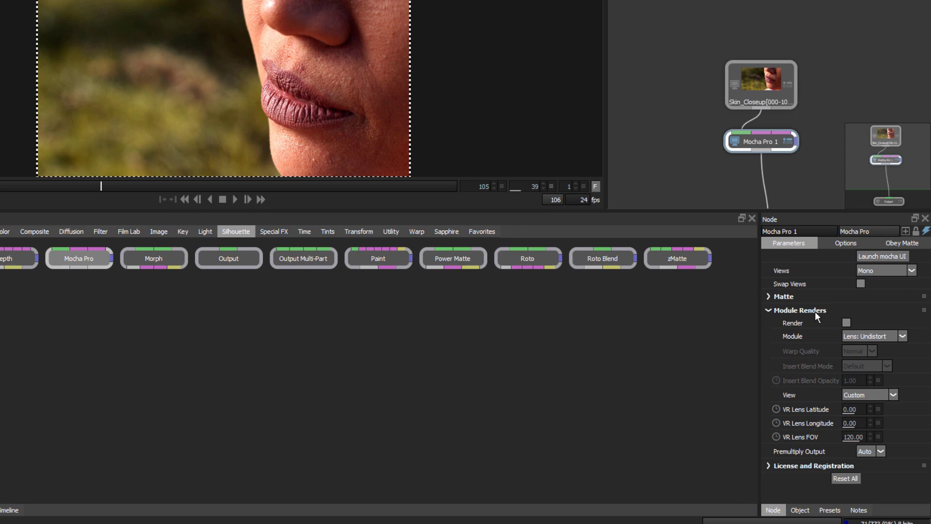
Set Mocha Pro 1's Module to Stabilize: Unwarp and stop playback at the first frame
click(881, 335)
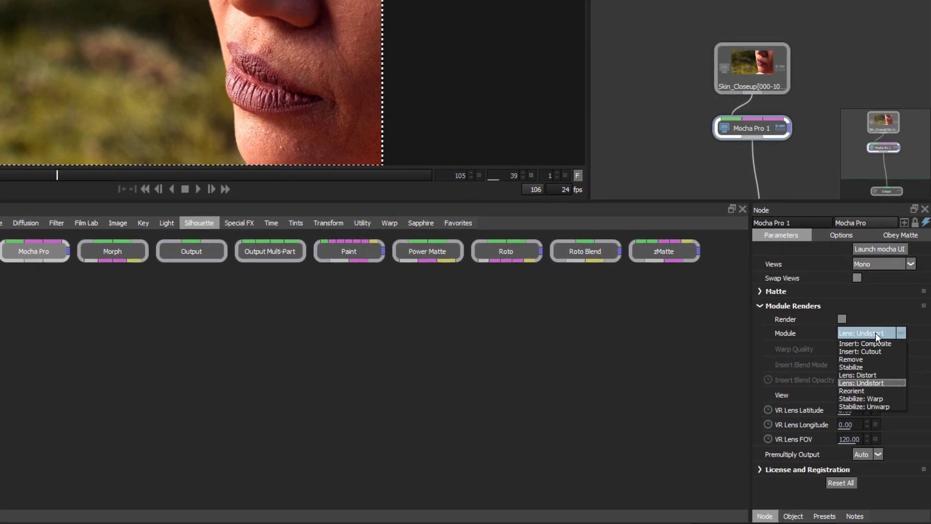
click(883, 406)
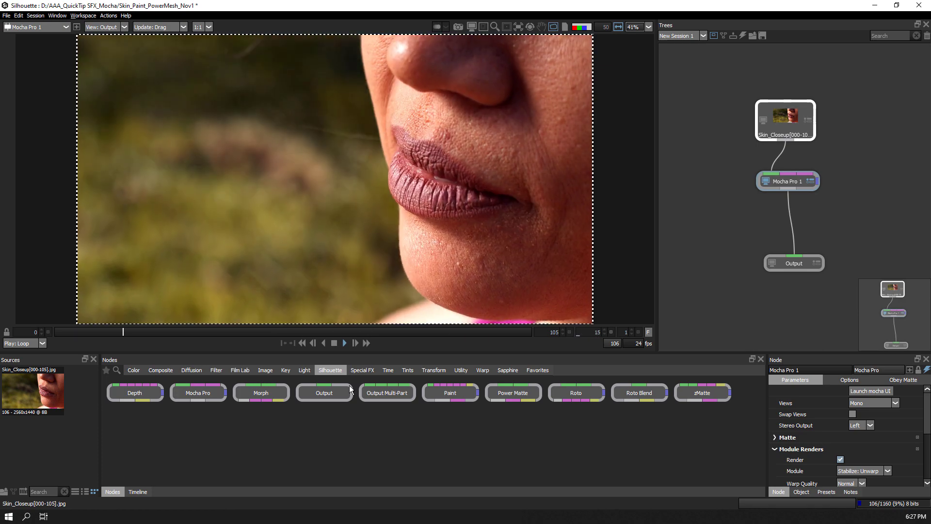
click(334, 343)
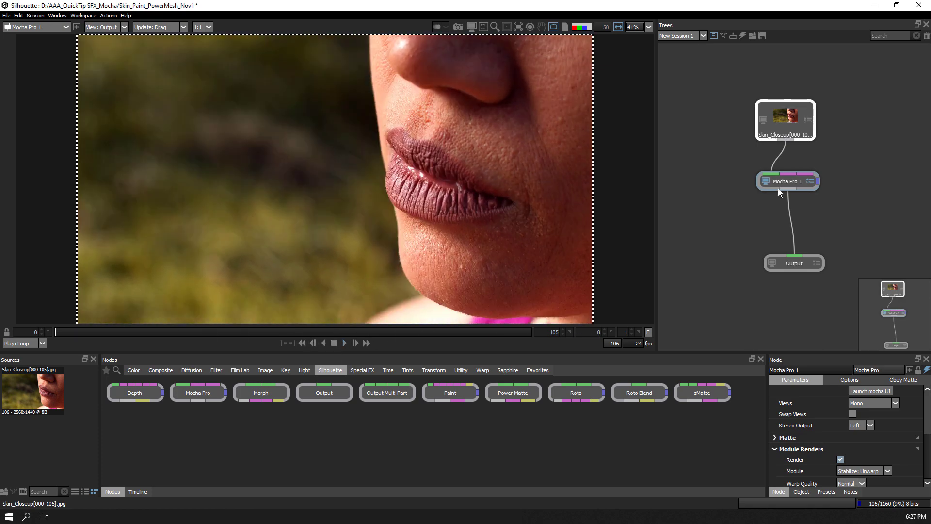
Insert a Paint node after Mocha Pro 1 and select the Clone tool
click(778, 187)
click(459, 393)
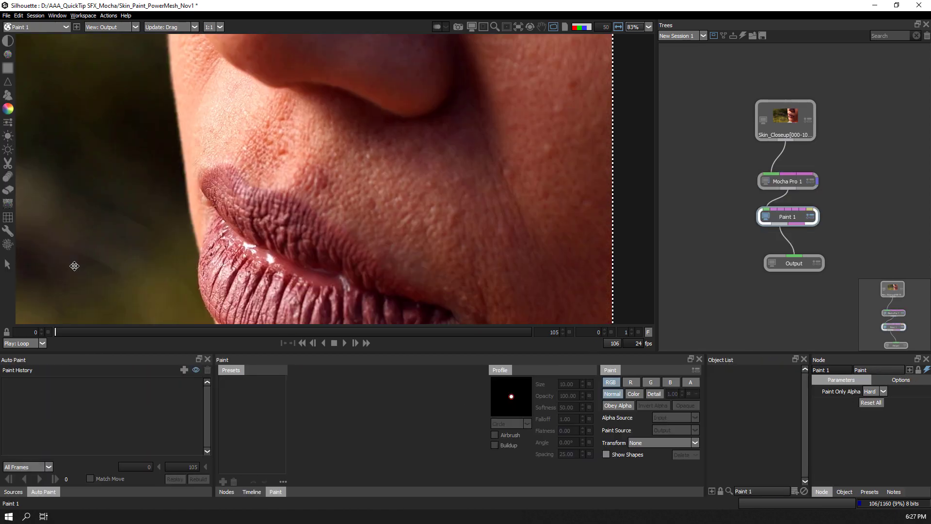
click(10, 101)
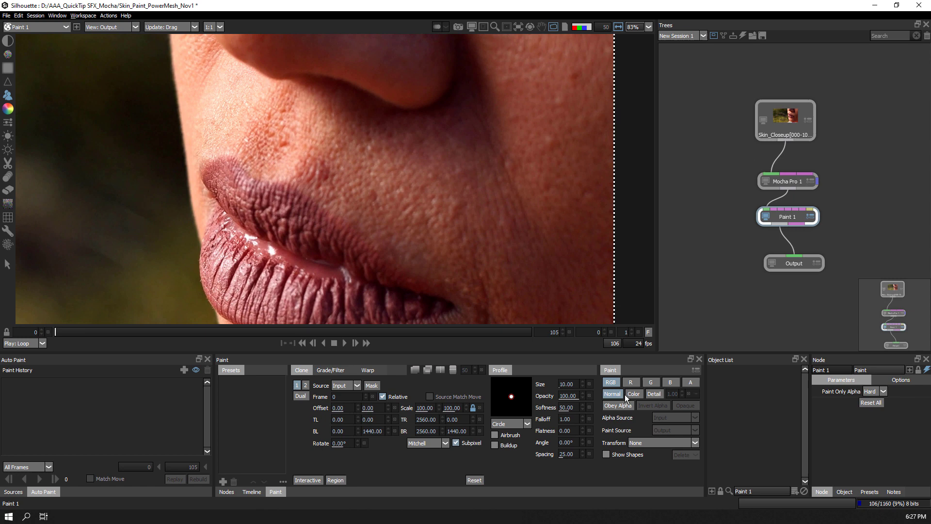
Preview the Color Layer and Detail Layer views, then return to the Output view
click(91, 28)
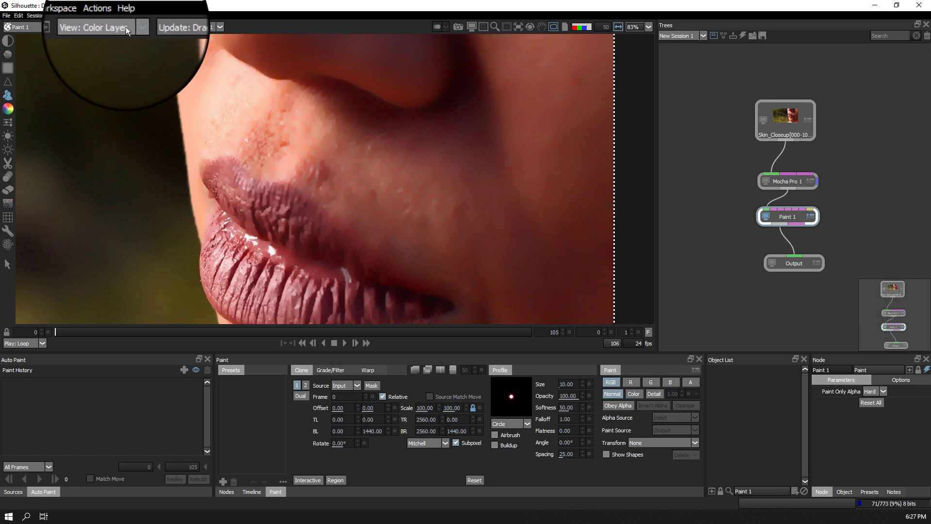
click(126, 27)
click(120, 53)
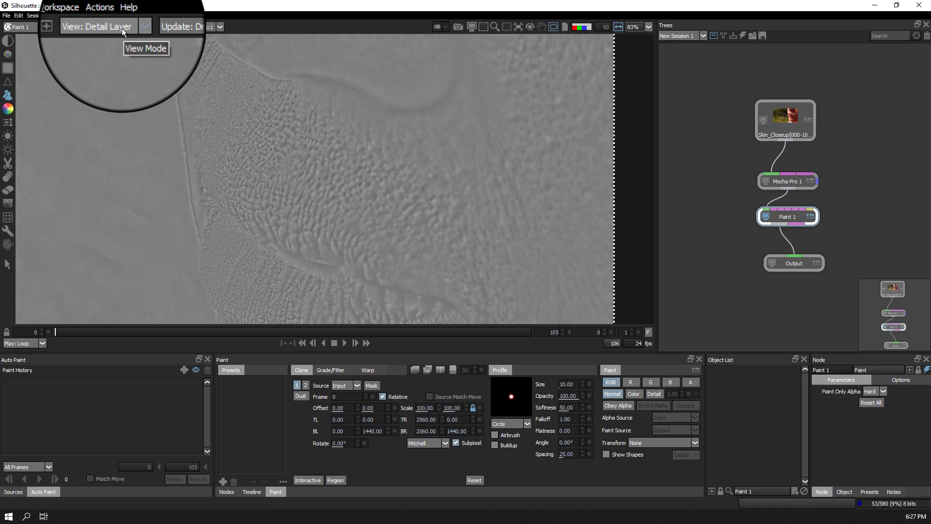
click(122, 28)
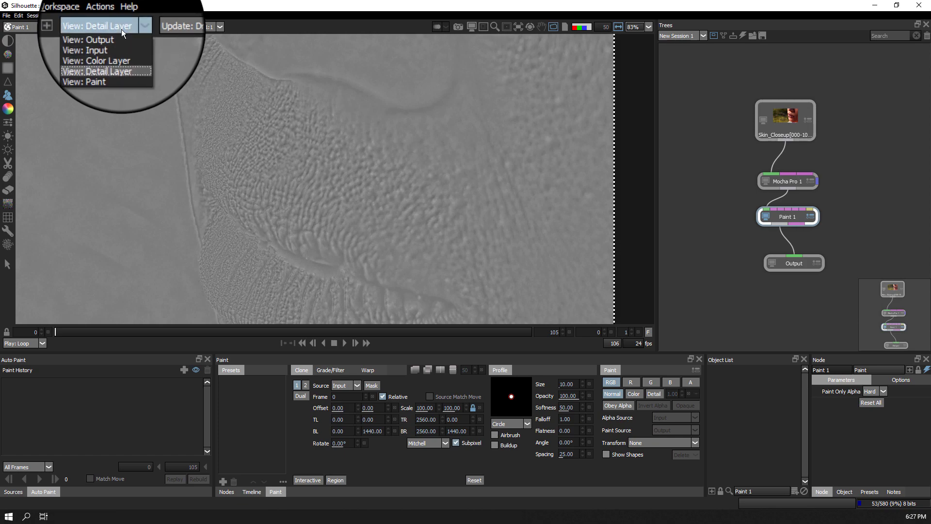
click(116, 35)
scroll(116, 35, up, 2)
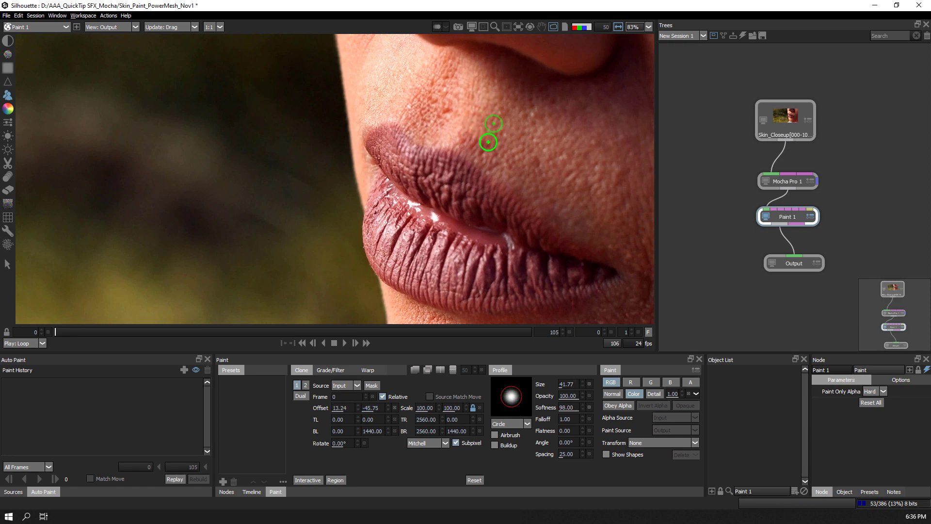
Clone clean skin over the blemishes above the upper lip
click(478, 148)
click(444, 116)
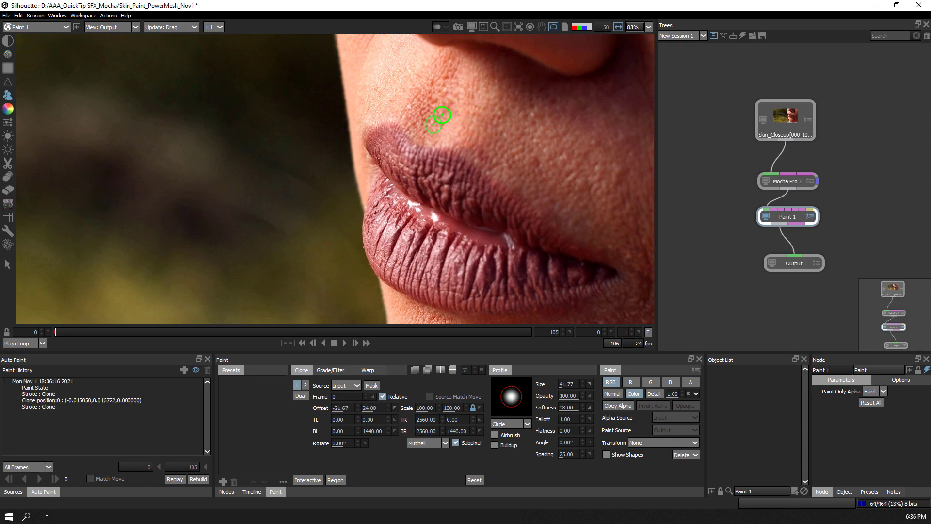
click(542, 168)
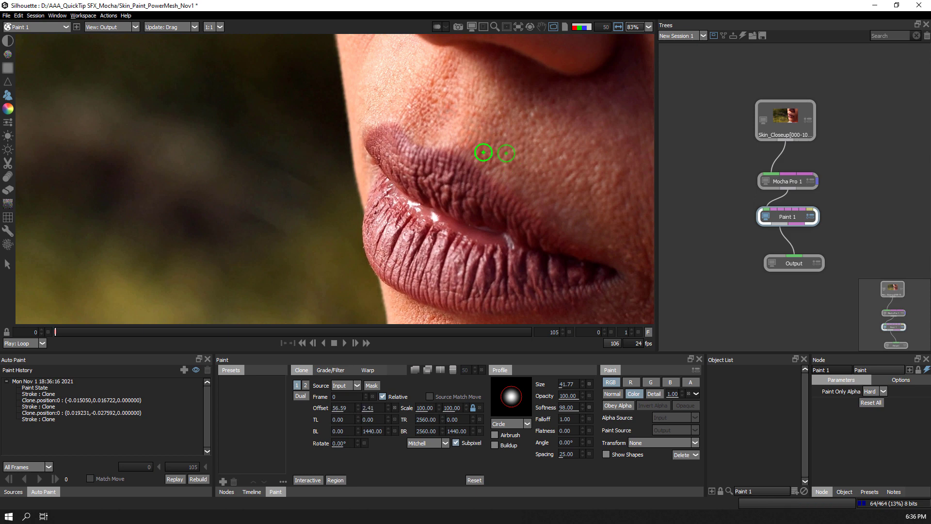
shift+click(499, 153)
click(557, 179)
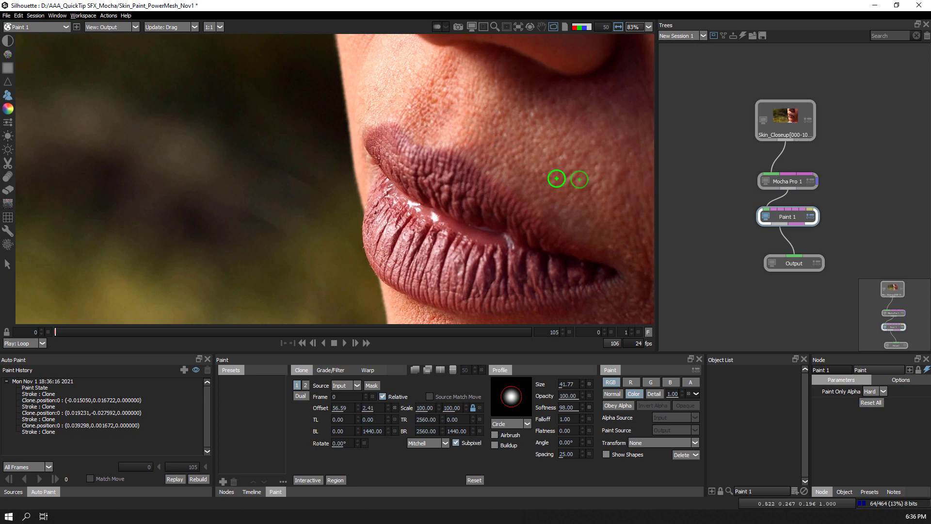
Replay the recorded Paint History strokes across all frames
click(786, 125)
click(794, 215)
click(45, 383)
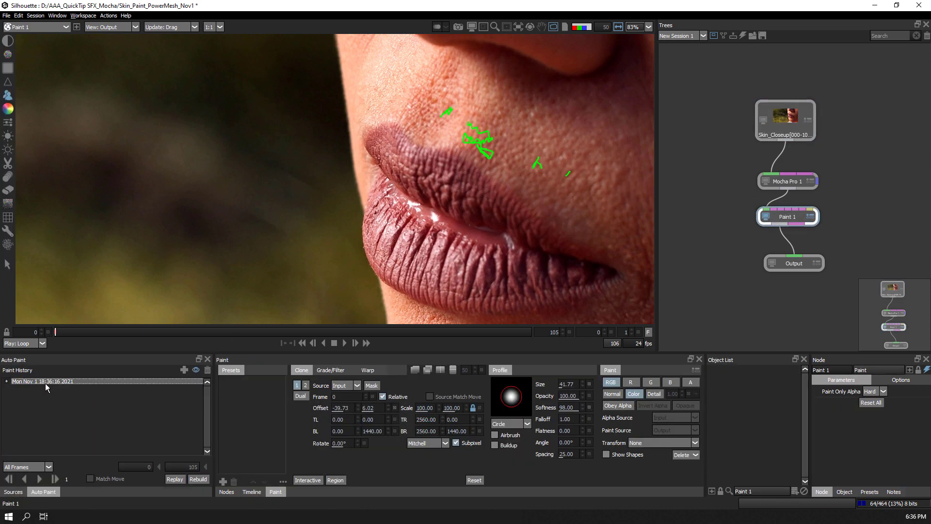
click(42, 479)
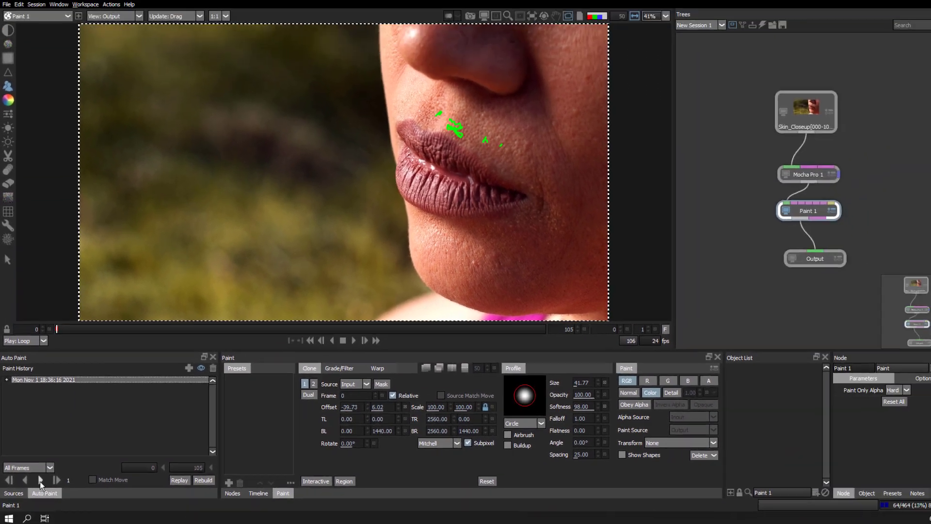
click(40, 480)
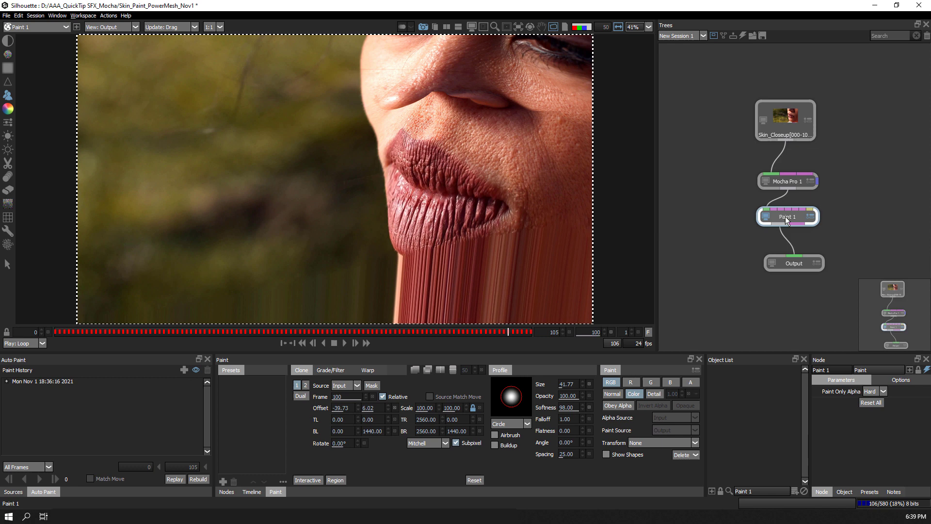
Duplicate Mocha Pro 1 and place the copy between Paint 1 and Output
click(787, 181)
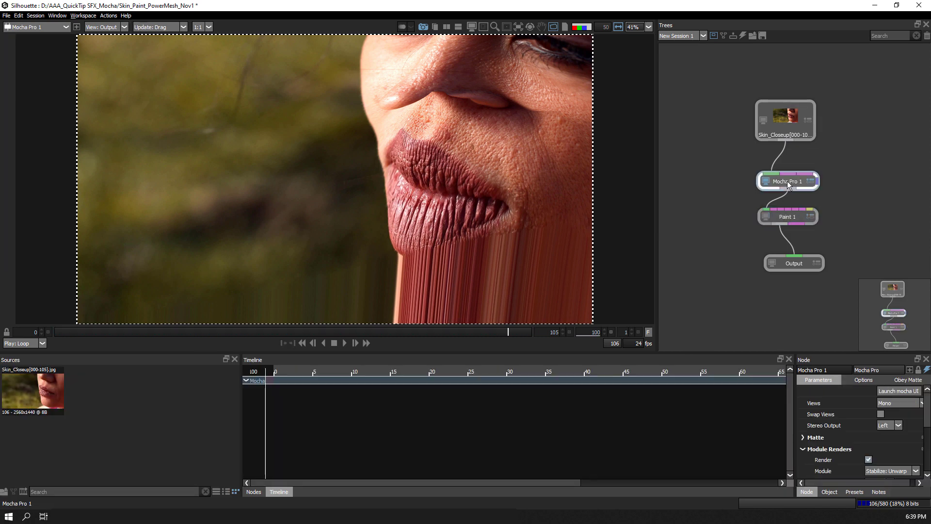
key(ctrl+c)
key(ctrl+v)
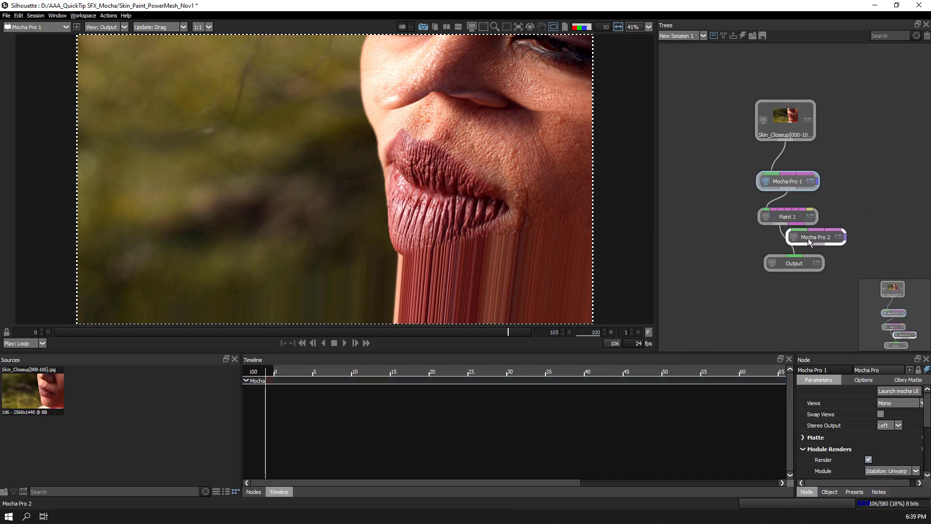
click(803, 242)
drag(797, 264, 795, 296)
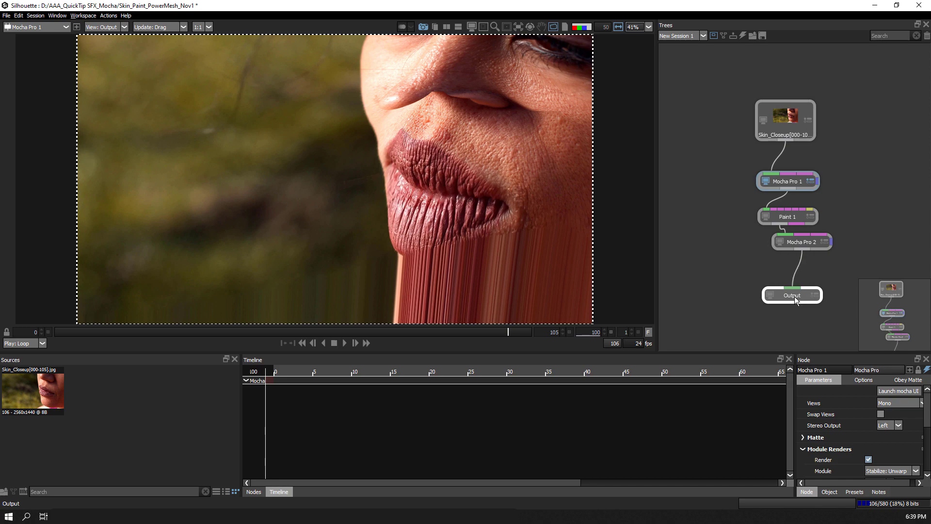
Set Mocha Pro 2's Module to Stabilize: Warp and scrub the frames to check the warp-back
click(803, 245)
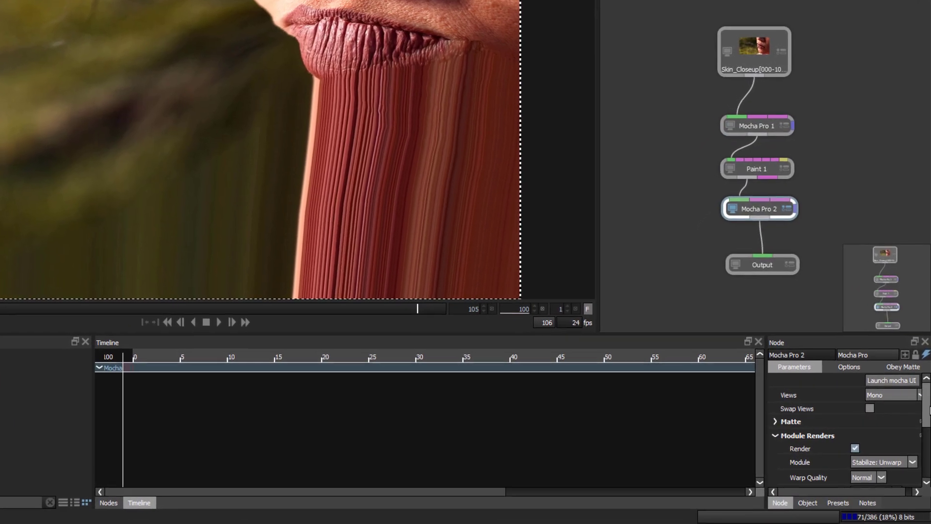
scroll(888, 407, down, 2)
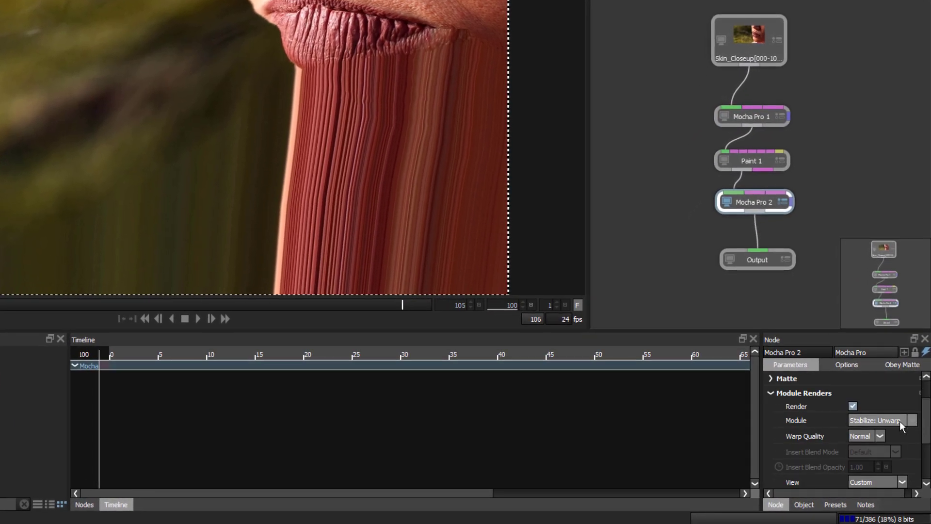
click(902, 426)
click(885, 489)
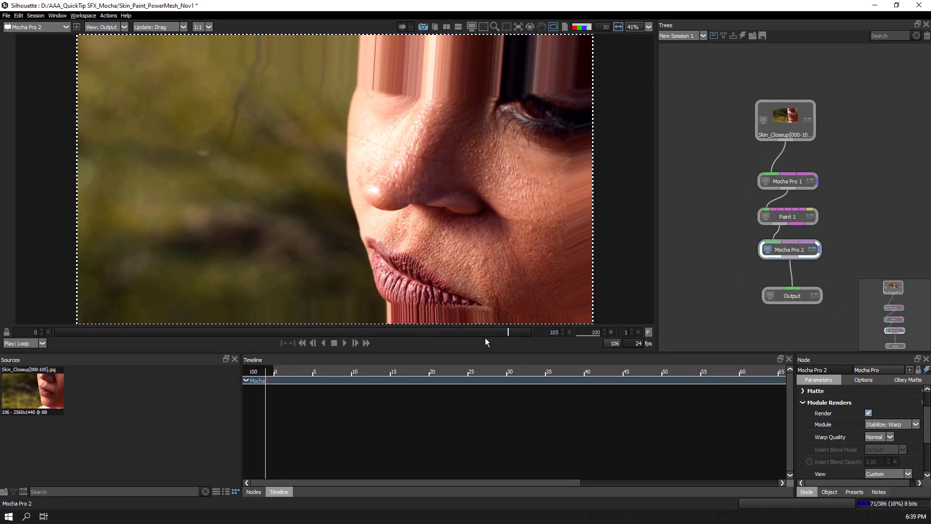
drag(485, 333, 78, 334)
click(254, 491)
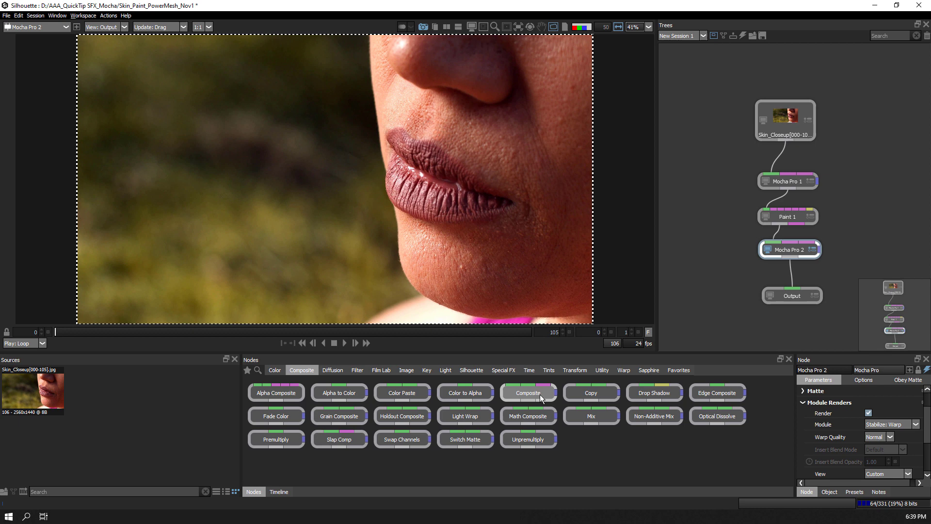
Add Composite 1 combining the original footage with Mocha Pro 2
drag(540, 395, 715, 235)
mouse_move(782, 139)
mouse_down()
mouse_move(717, 227)
mouse_move(791, 258)
mouse_move(717, 241)
mouse_move(712, 292)
mouse_up()
drag(786, 304, 720, 341)
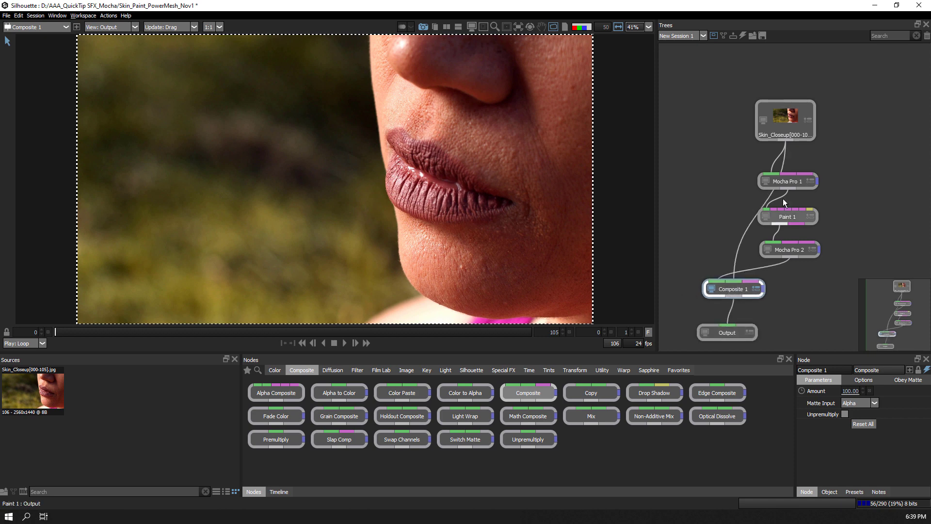
Enable Apply Matte on Mocha Pro 1 and copy the tracked shape to the clipboard
click(787, 182)
scroll(900, 420, down, 3)
click(804, 420)
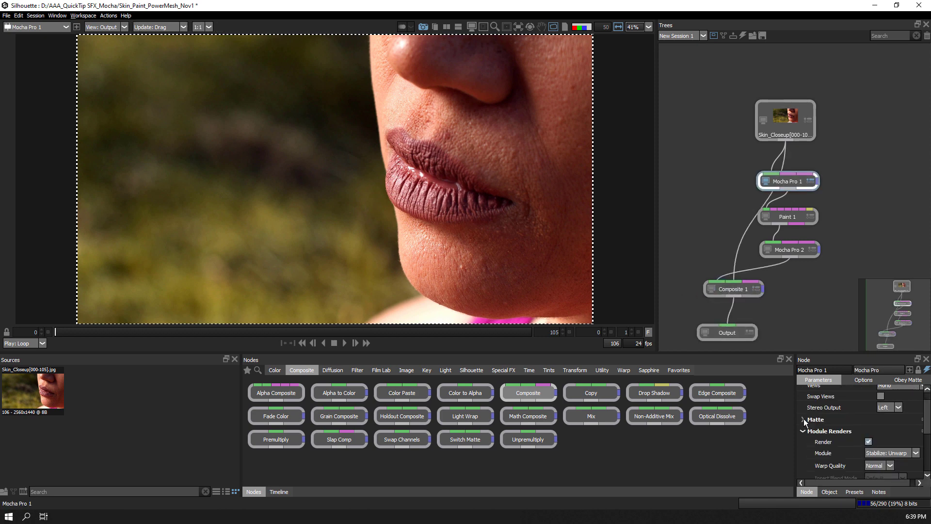
click(853, 437)
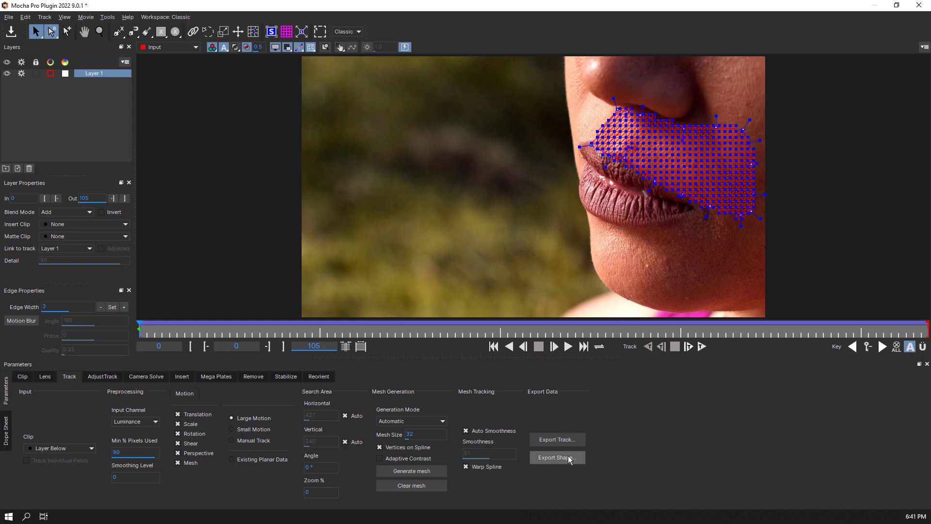
click(557, 457)
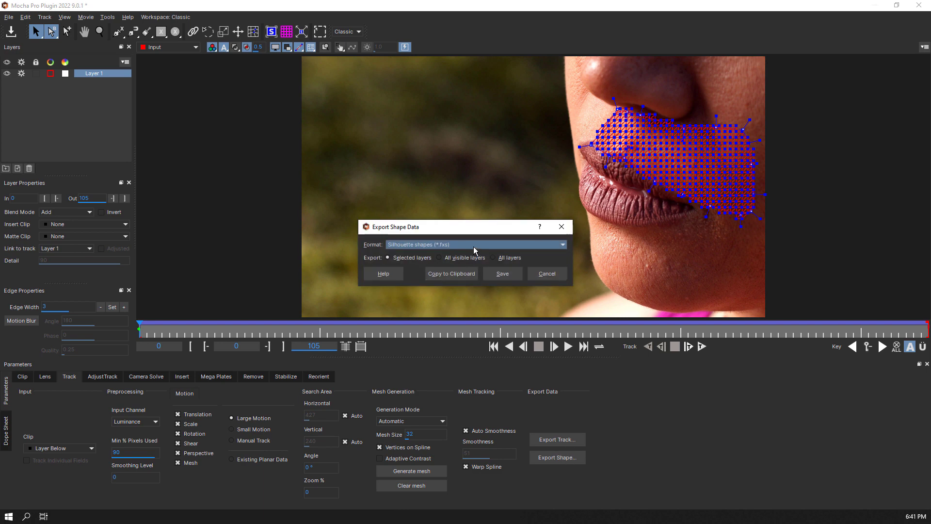
click(454, 275)
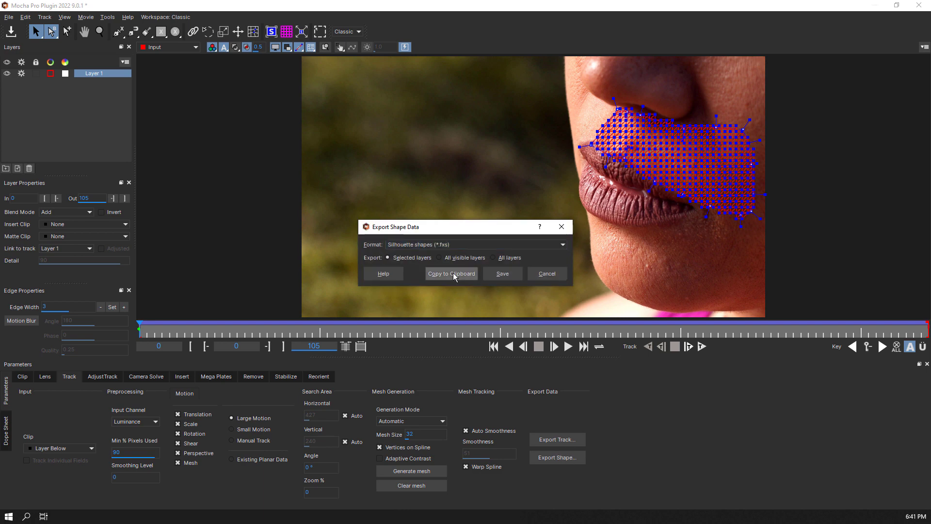
Paste the Mocha-tracked upper-lip shape into Roto 1 and make Composite 1 obey its matte
click(867, 137)
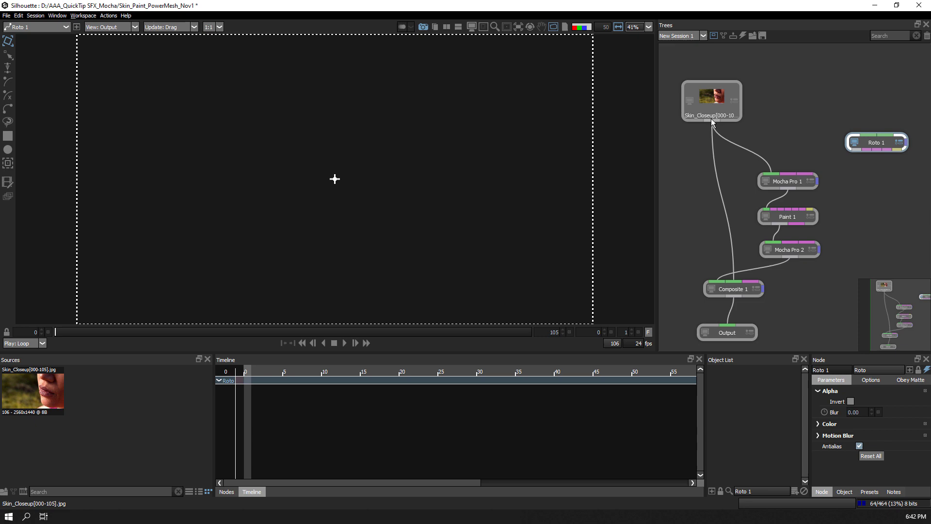
key(ctrl+v)
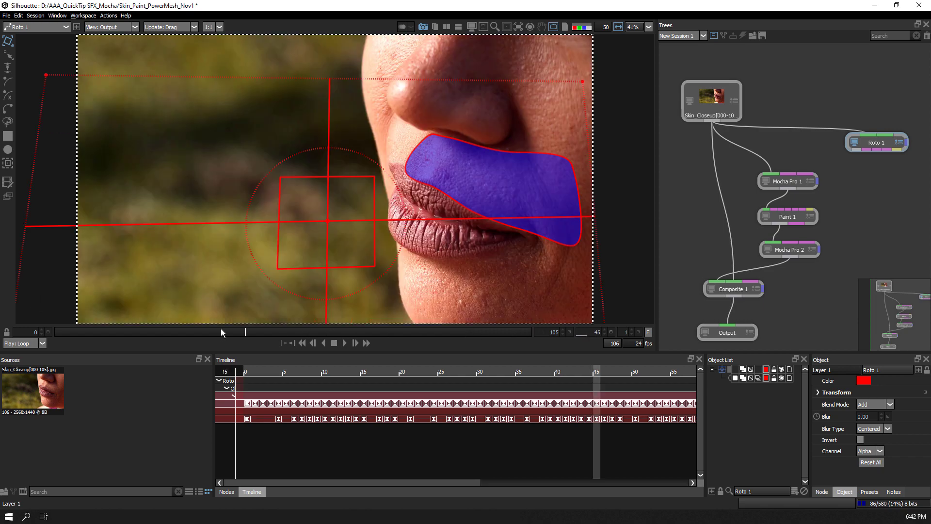
drag(99, 332, 56, 332)
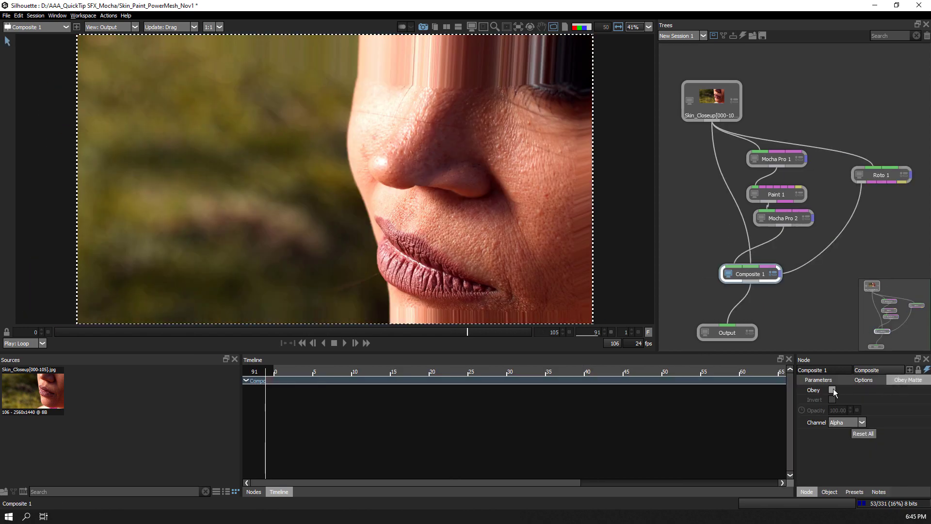
click(834, 390)
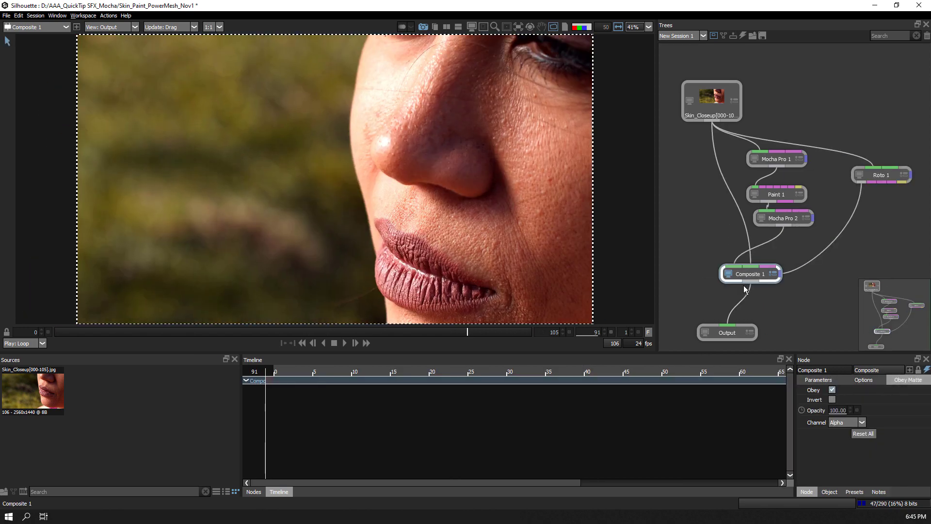
key(space)
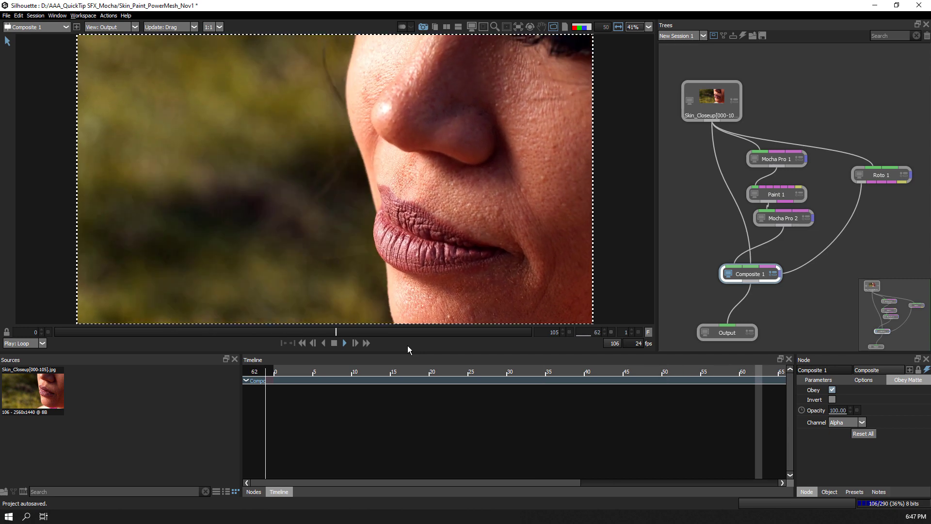